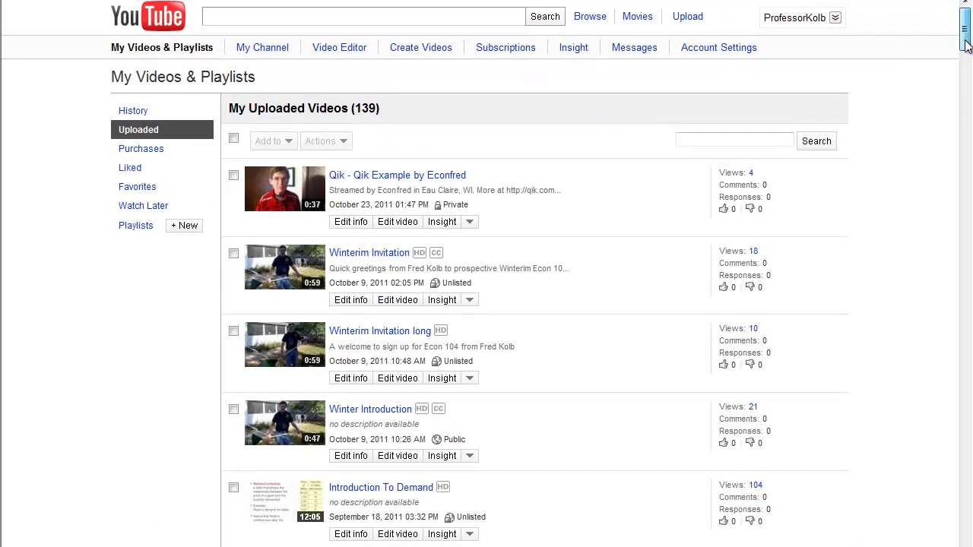
Scroll the uploaded videos to Economics 703 Fall 2011 Introduction and open its extra options
drag(825, 112, 824, 120)
drag(965, 65, 967, 122)
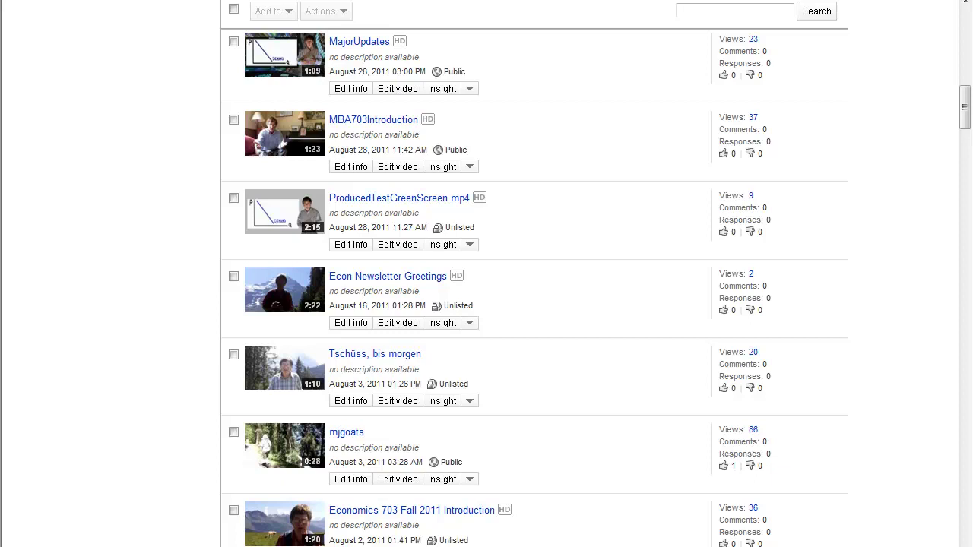
scroll(532, 304, down, 3)
click(469, 440)
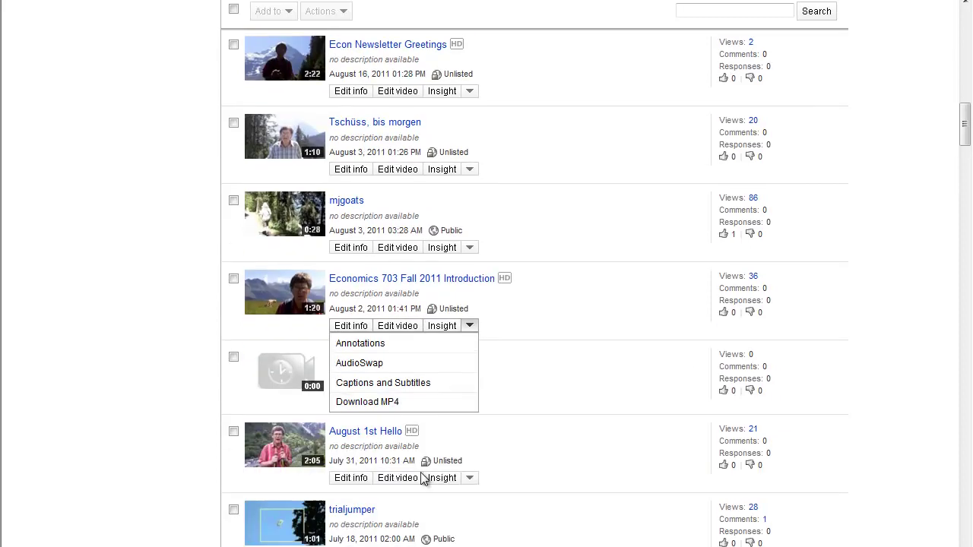
Choose Captions and Subtitles to show the video's English: Machine Transcription track
click(370, 386)
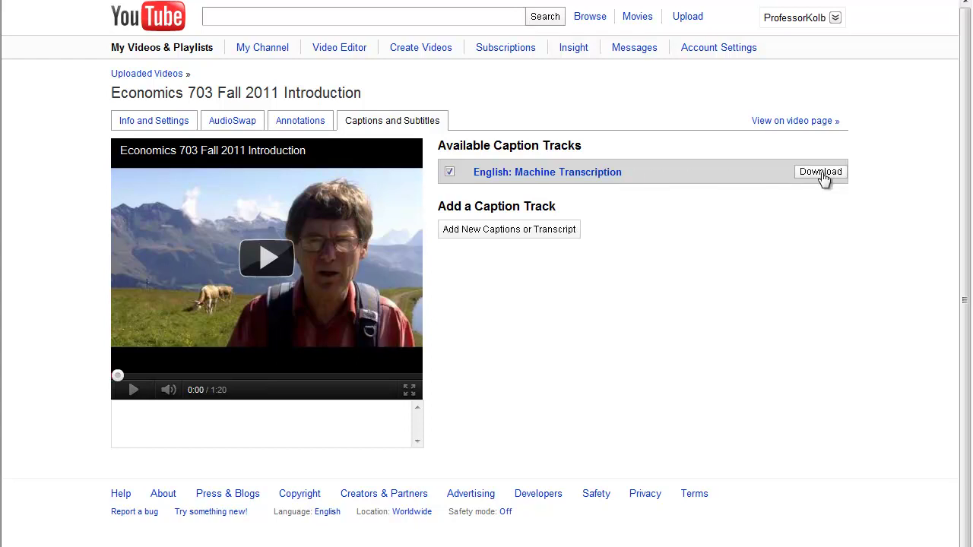
Download the English: Machine Transcription track as captions.sbv and open it in the browser
click(822, 173)
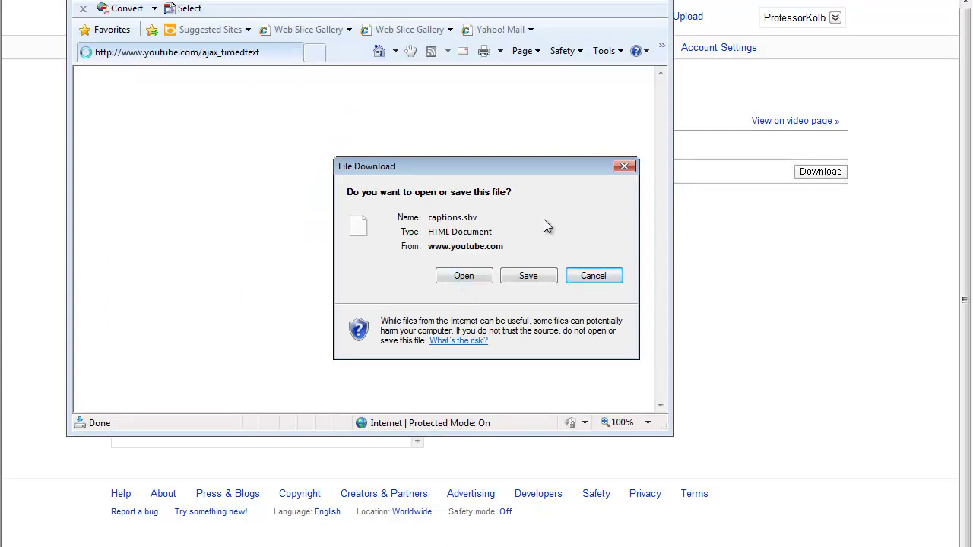
click(464, 277)
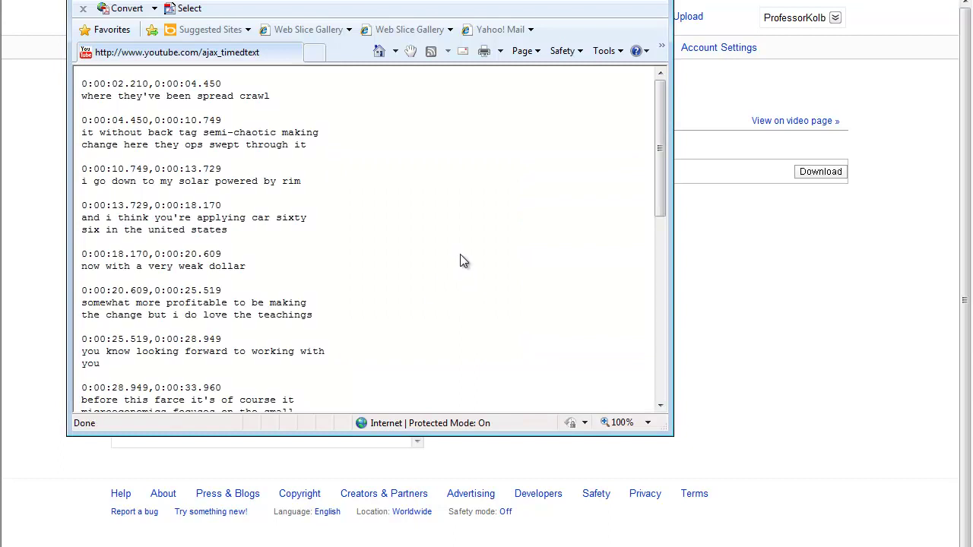
View the captions.sbv transcript full screen and scroll through its timestamped lines
key(F11)
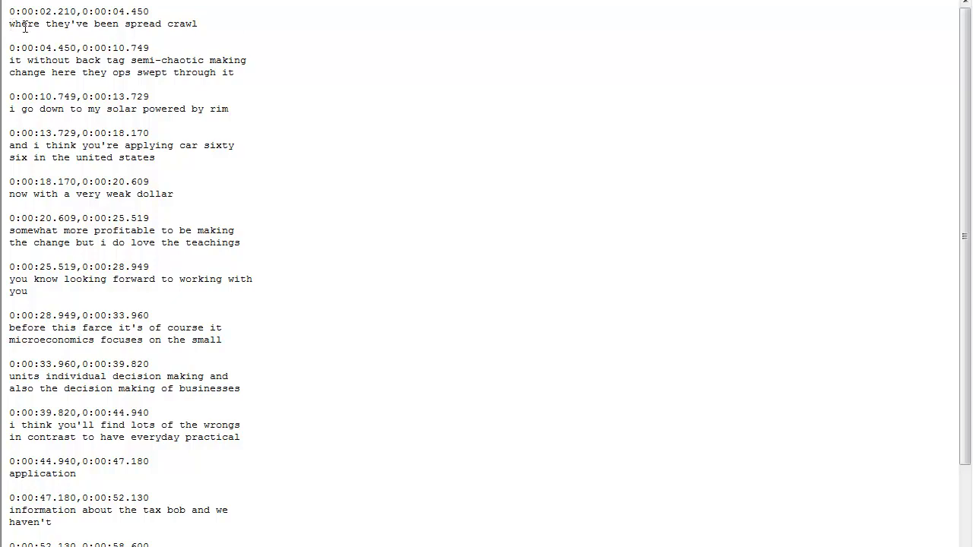
scroll(305, 145, down, 5)
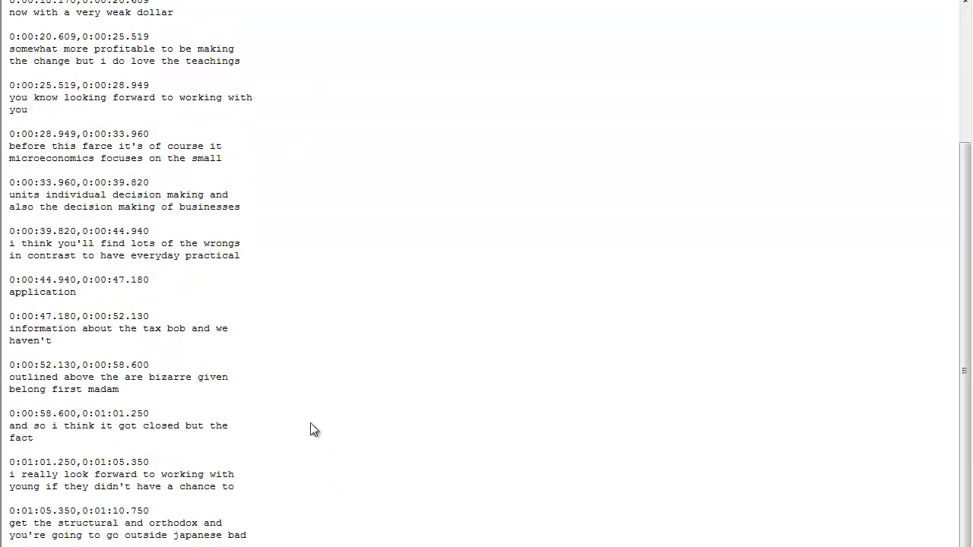
scroll(260, 36, up, 5)
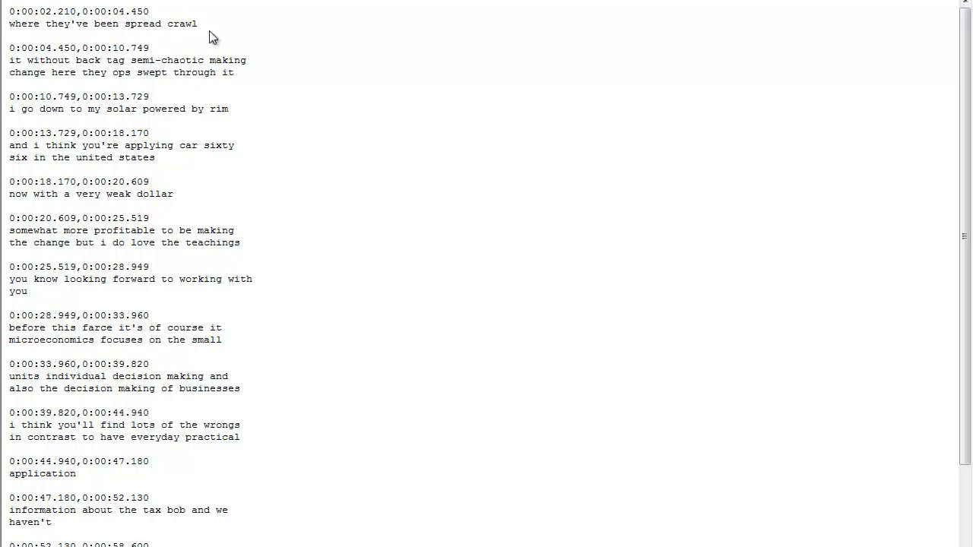
scroll(211, 29, down, 3)
scroll(211, 26, up, 4)
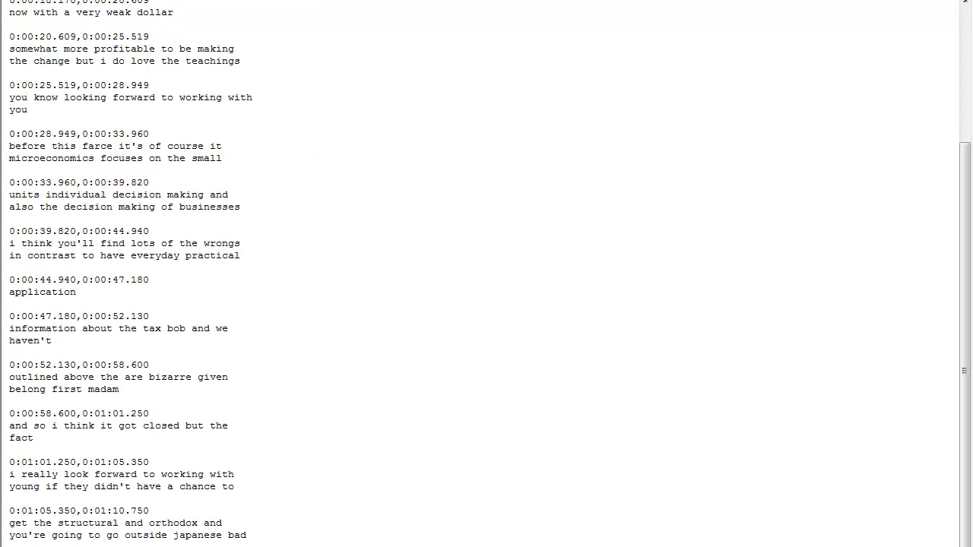
Paste the copied machine caption text into a new Notepad file
key(super)
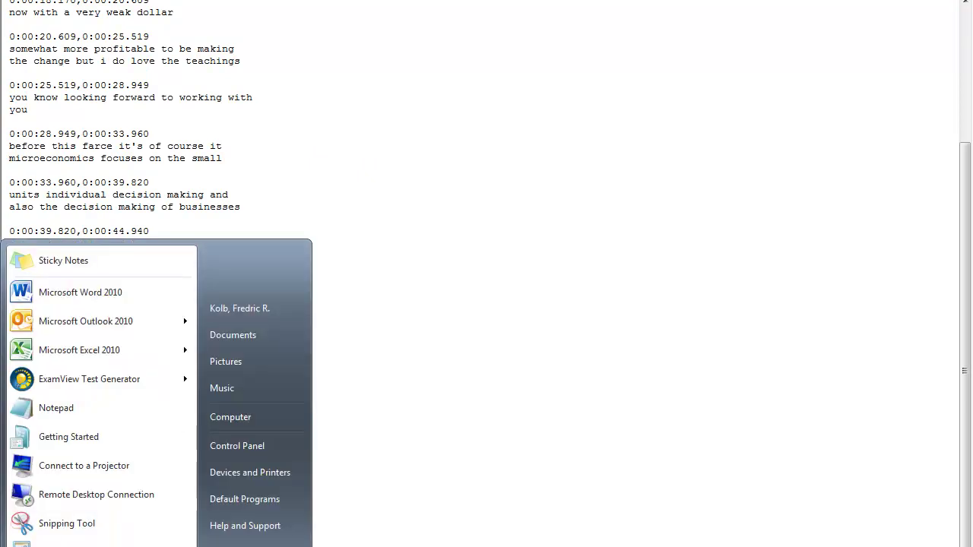
click(53, 414)
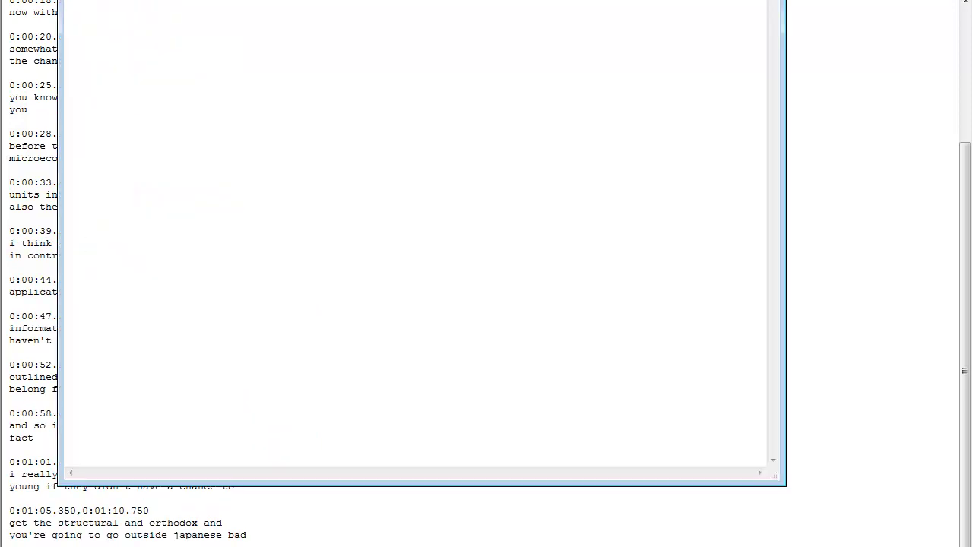
key(ctrl+v)
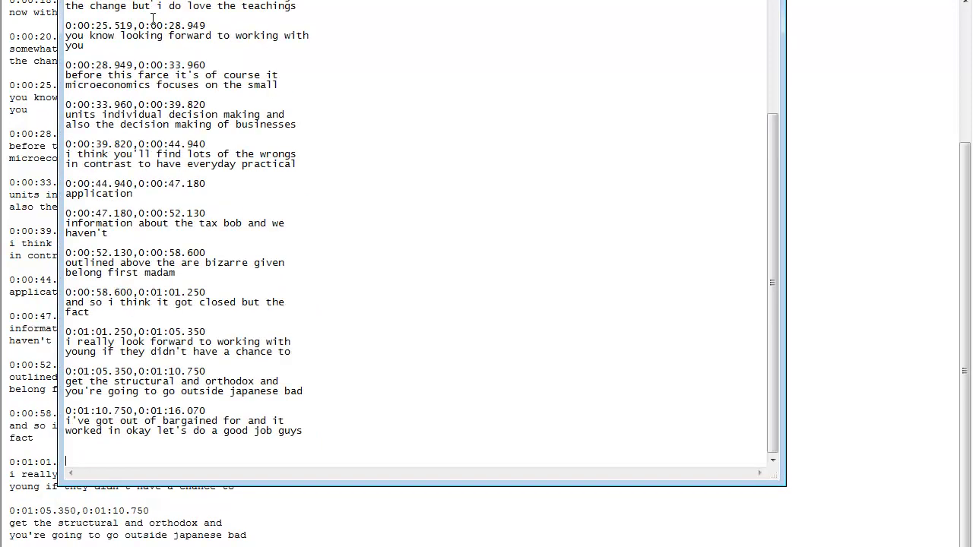
scroll(379, 100, up, 6)
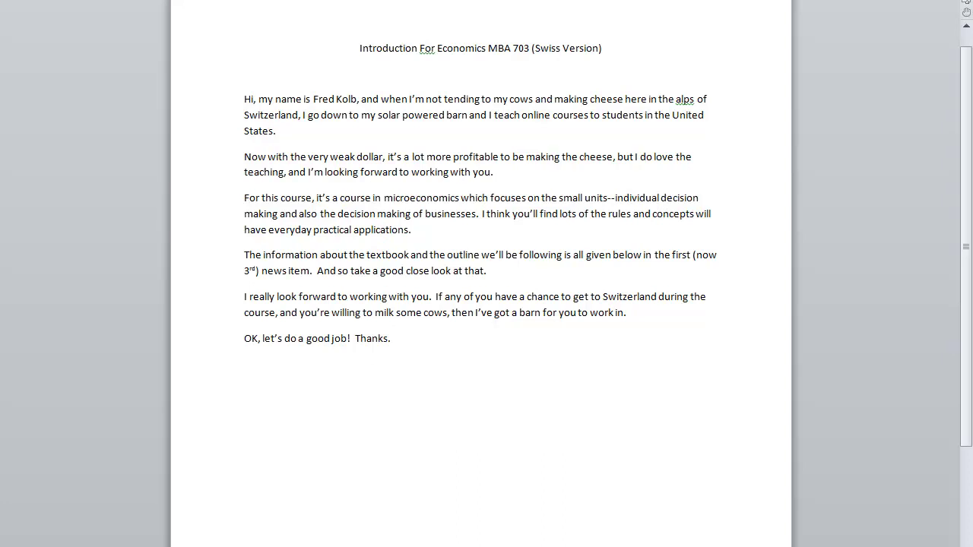
Switch from the Word script back to the corrected caption file in Notepad
key(alt+Tab)
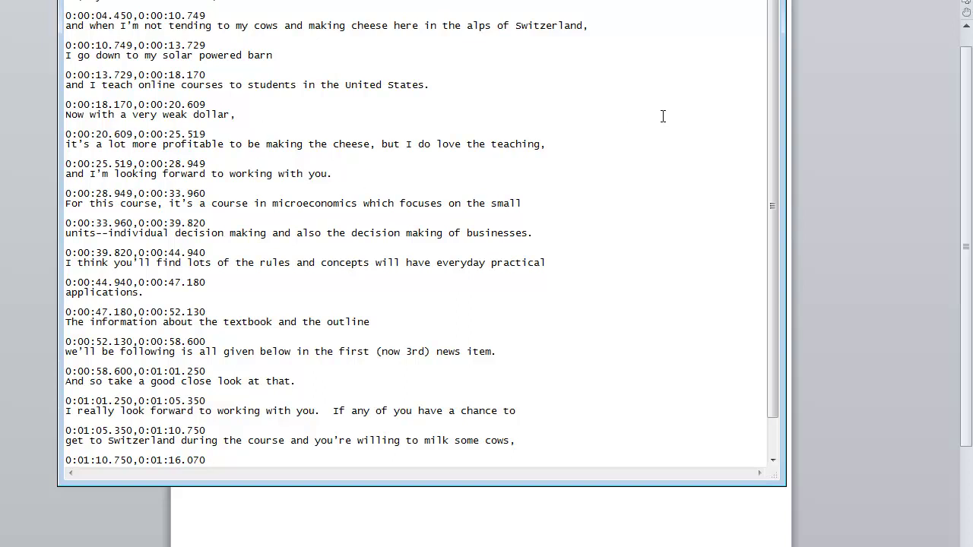
Review the corrected captions down to the closing Thanks line, then choose Save As
scroll(661, 116, down, 2)
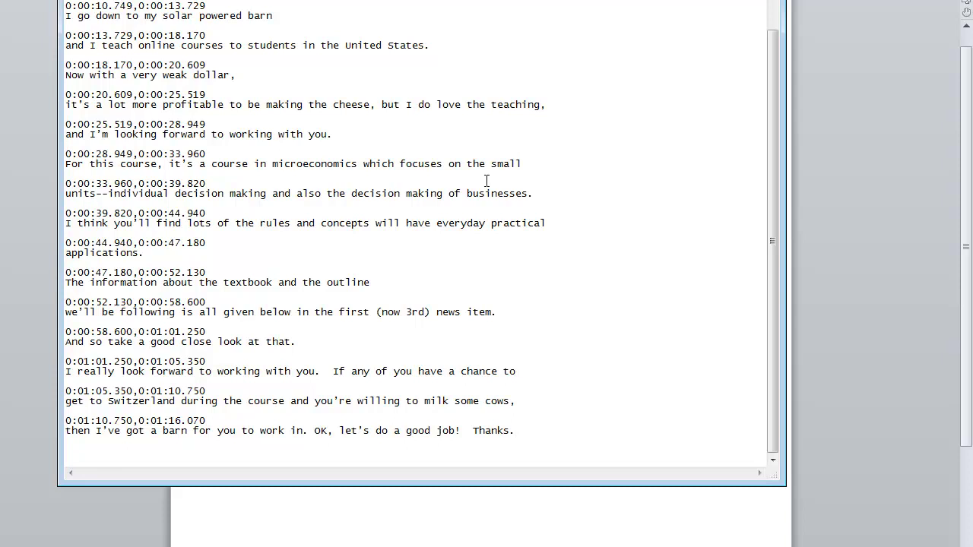
scroll(490, 173, up, 2)
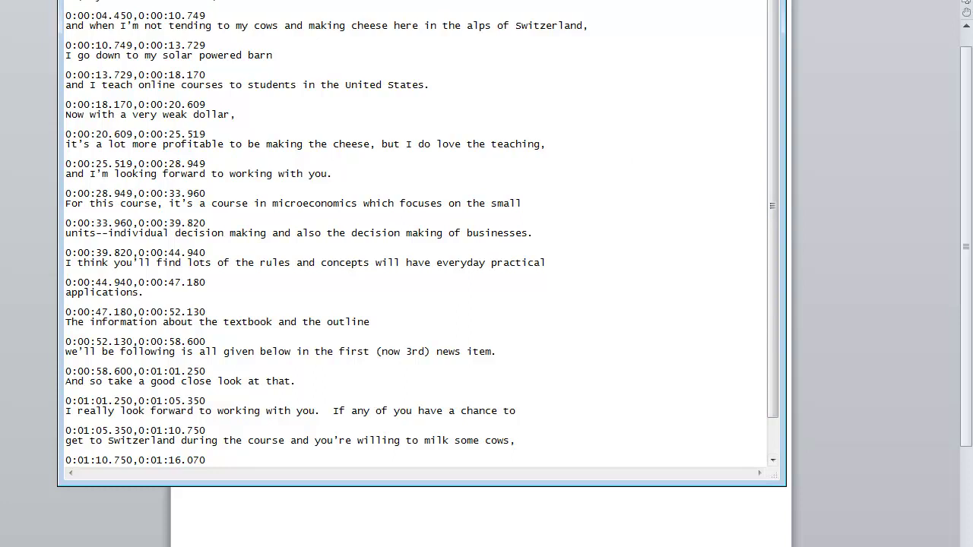
key(alt+f)
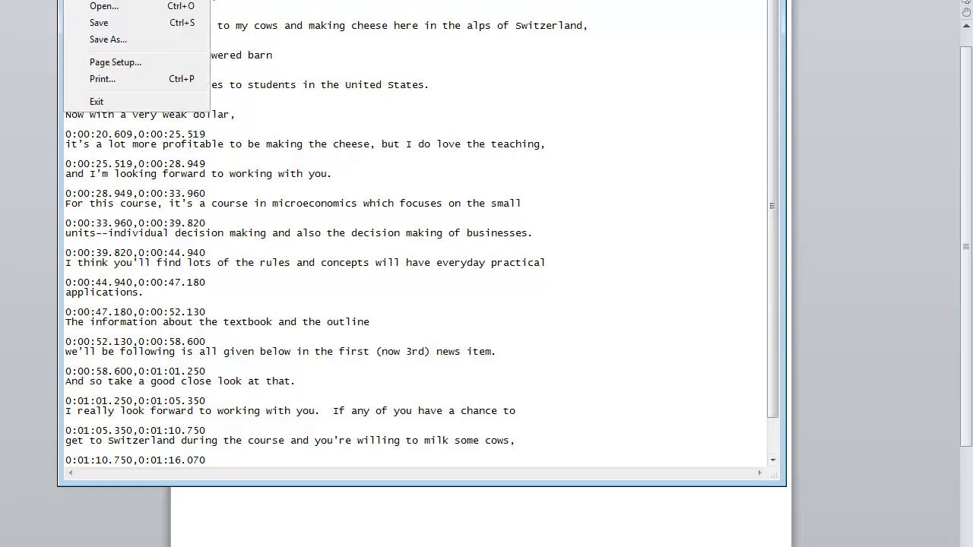
click(115, 41)
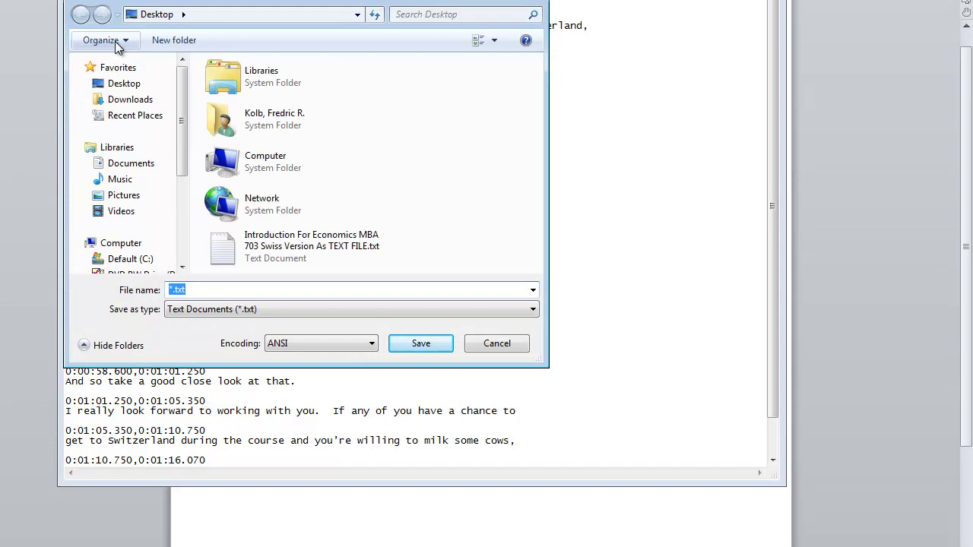
Replace the *.txt file name with 'Captions for 703 Video.sbv'
click(194, 289)
drag(195, 289, 167, 289)
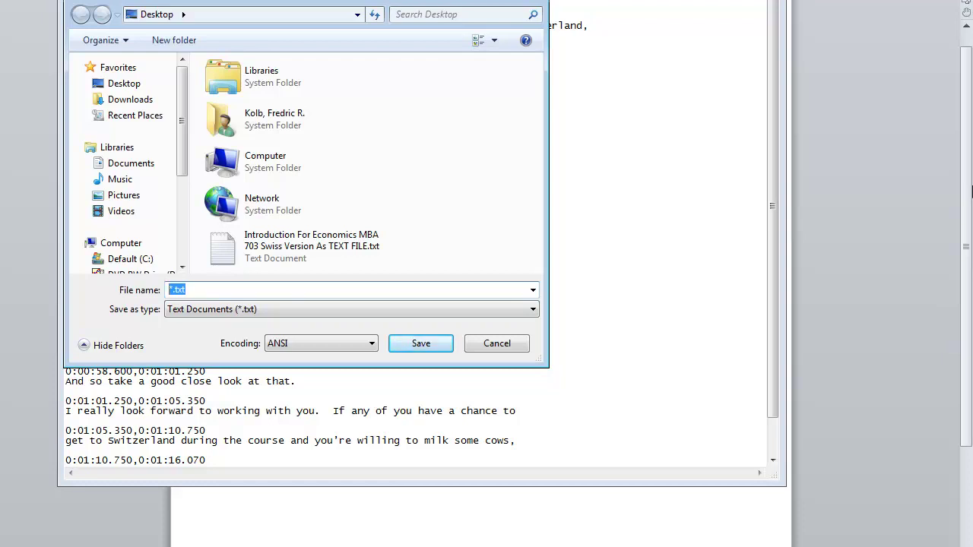
text(Capti)
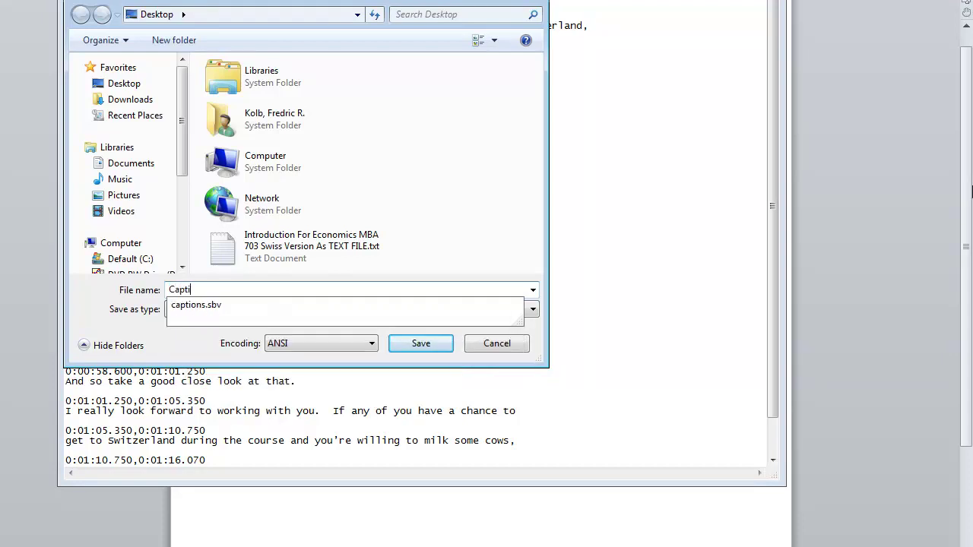
text(ons for)
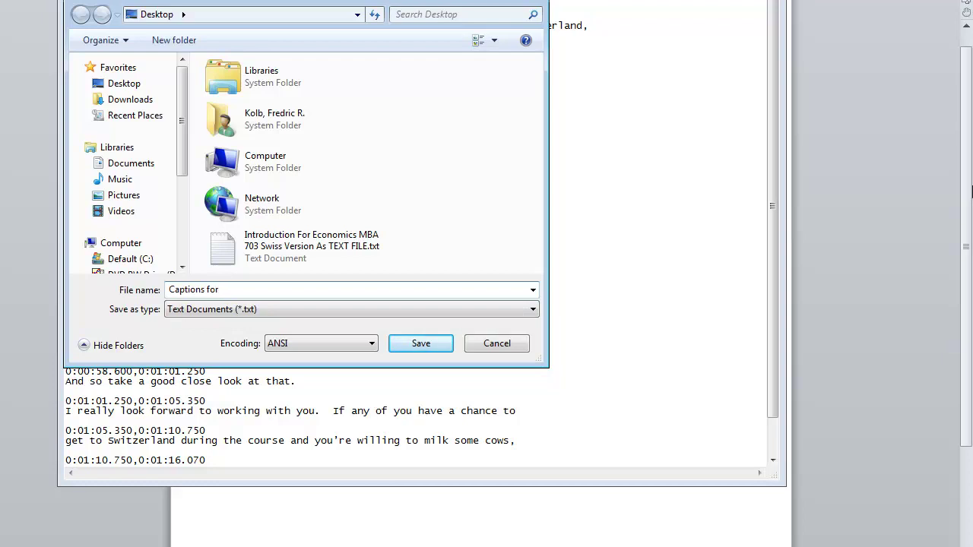
text( 703 Video.sbv)
Save the file to the Desktop as All Files (*.*) with UTF-8 encoding
click(534, 311)
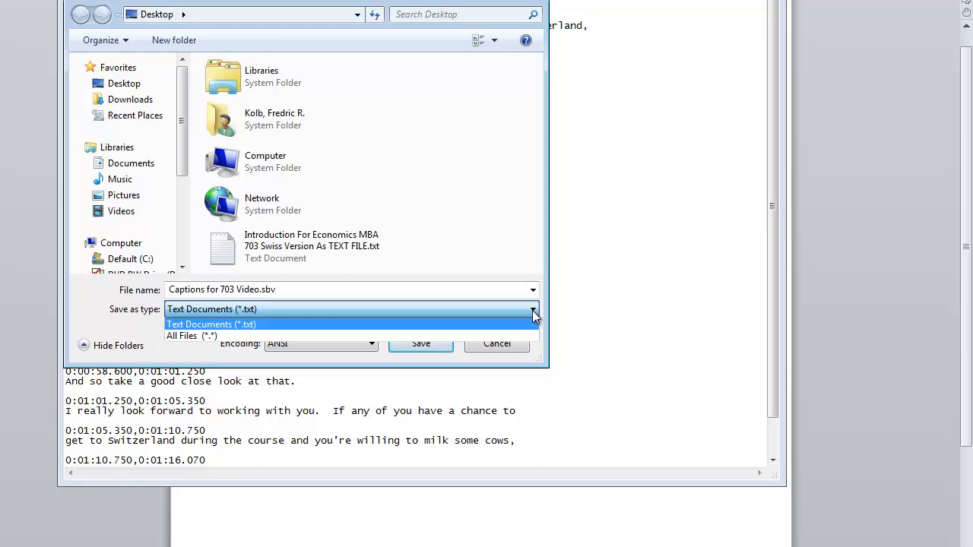
click(186, 338)
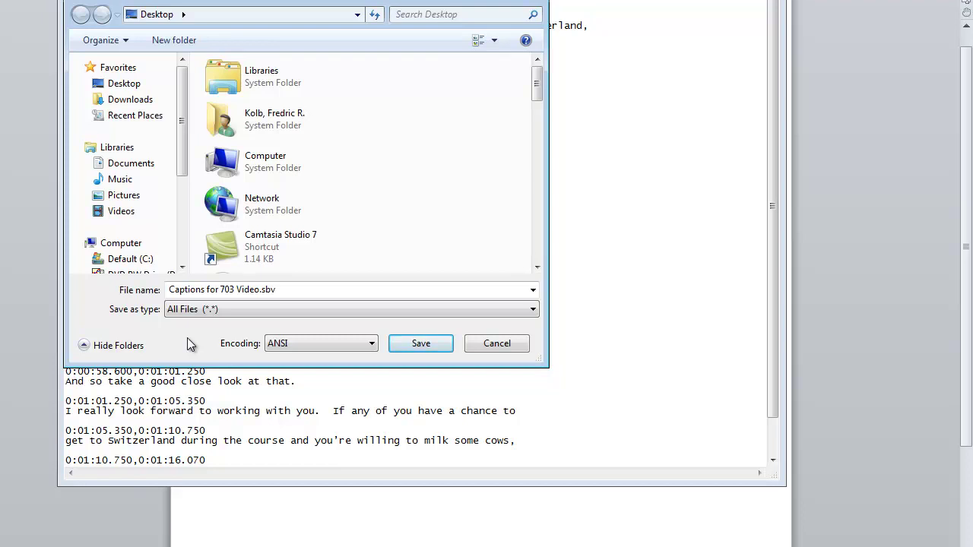
click(342, 348)
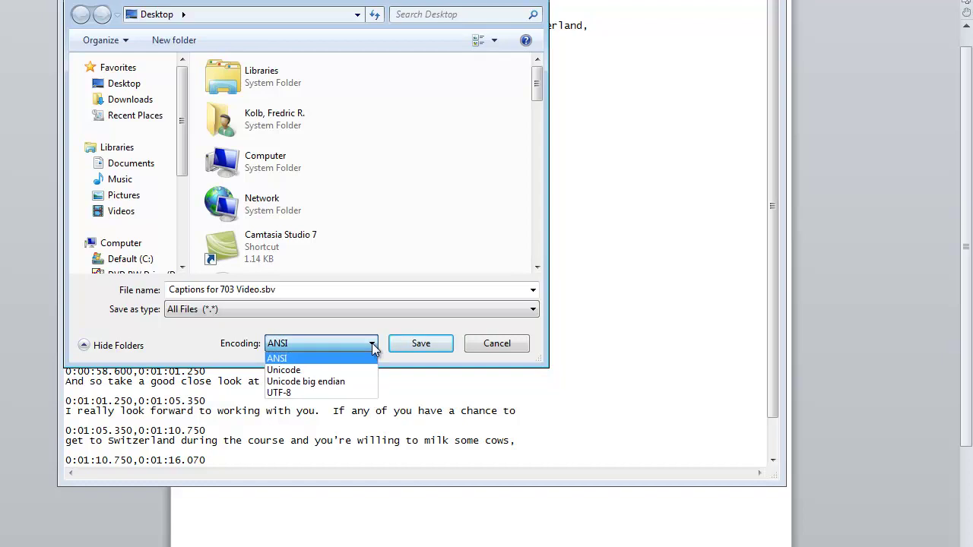
click(279, 393)
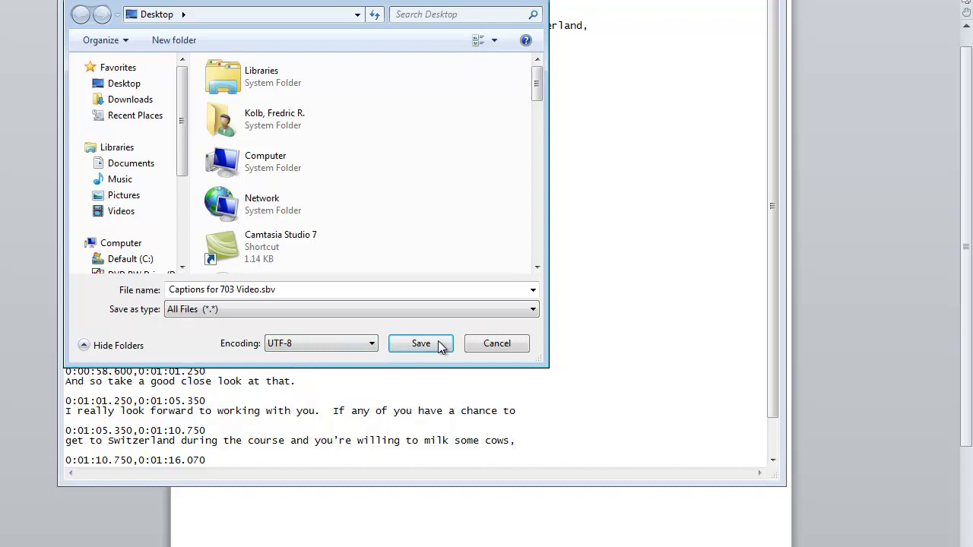
click(118, 86)
click(421, 346)
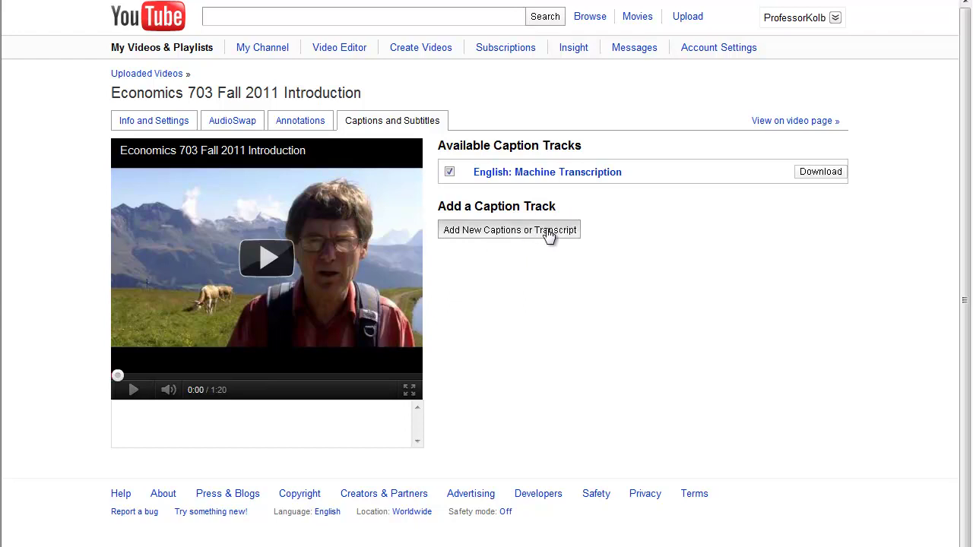
Choose Add New Captions or Transcript for the Economics 703 video
click(547, 231)
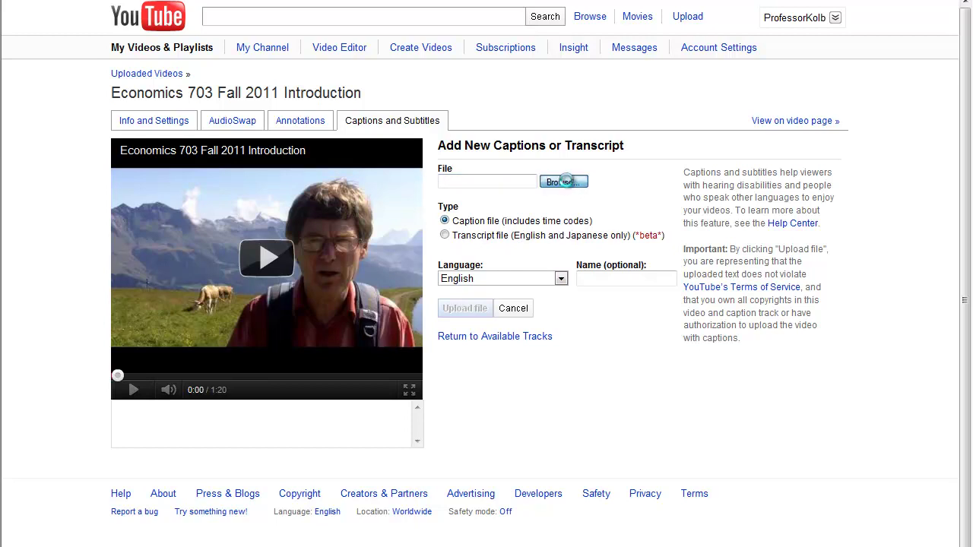
Upload Captions for 703 Video.sbv from the computer as an English caption file
click(568, 185)
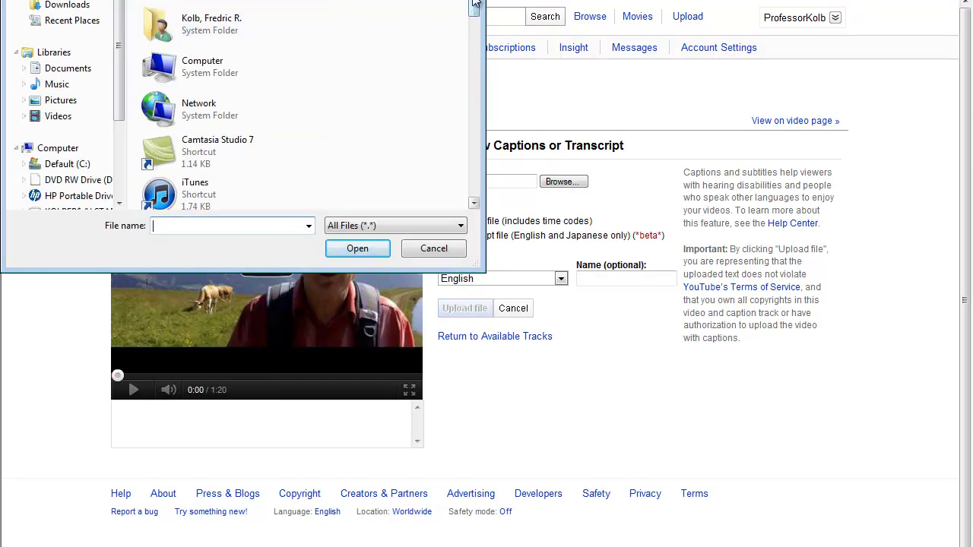
drag(475, 9, 493, 87)
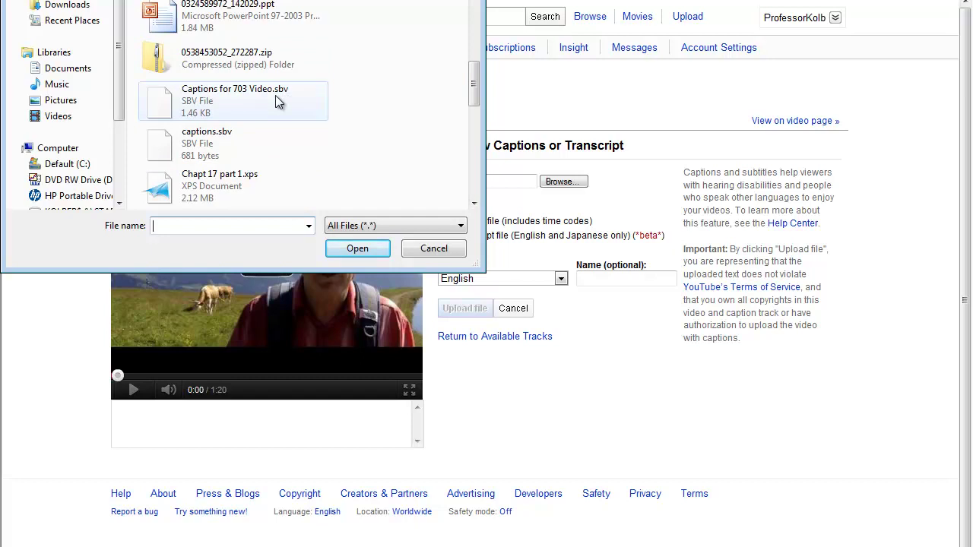
double_click(182, 106)
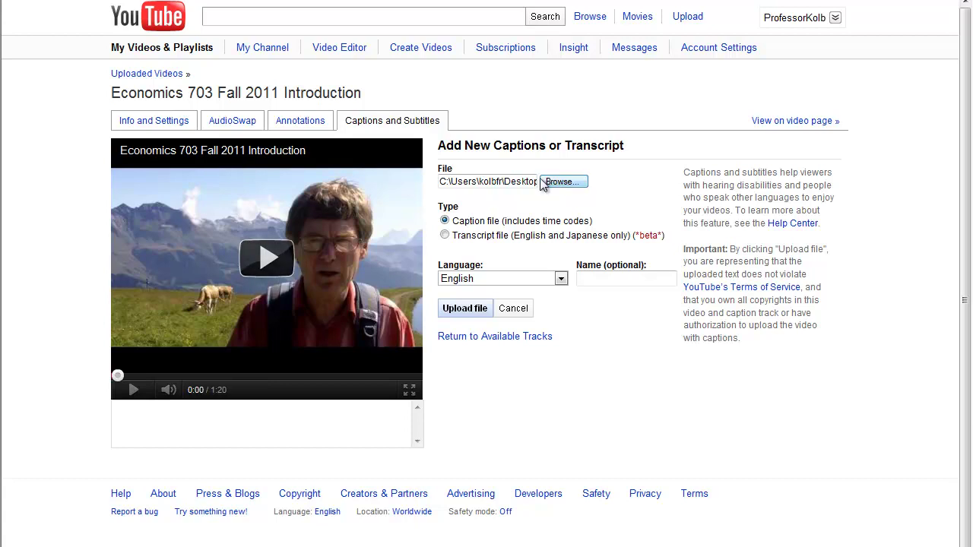
click(465, 310)
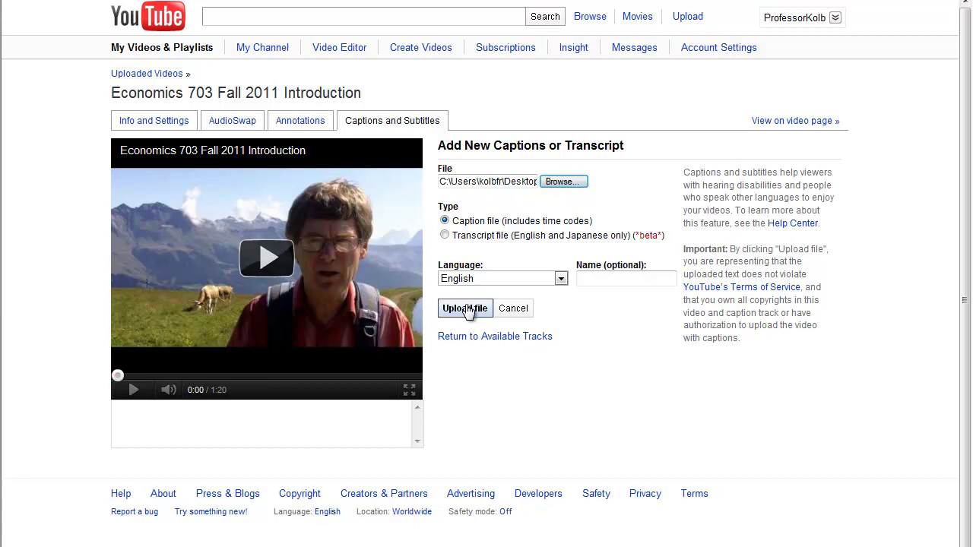
click(469, 312)
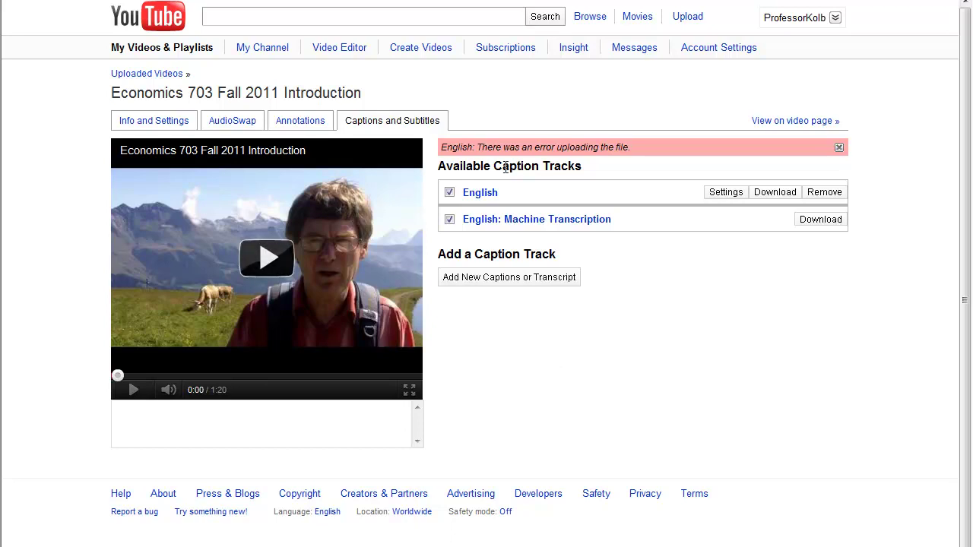
Close the red 'There was an error uploading the file' banner
click(839, 148)
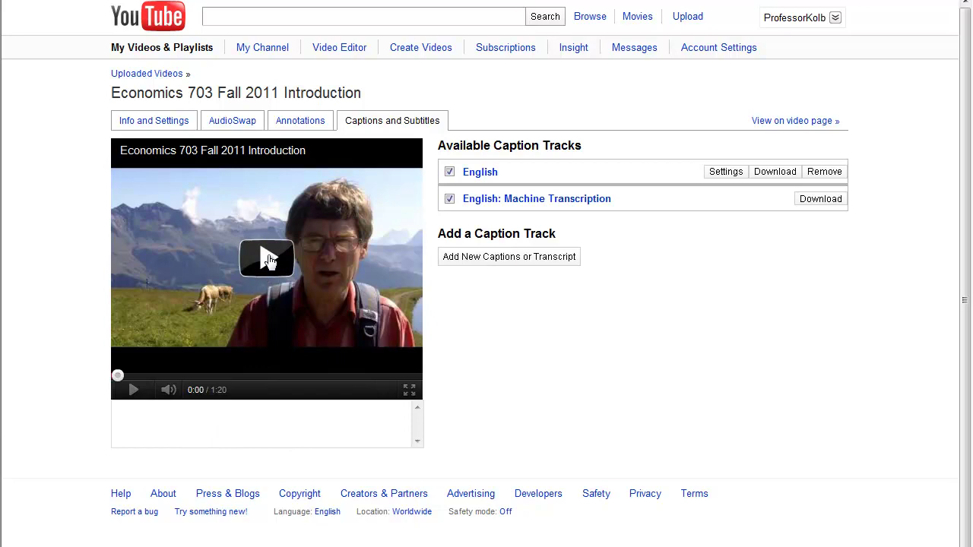
Play the Economics 703 video with English captions (CC) turned on
click(269, 259)
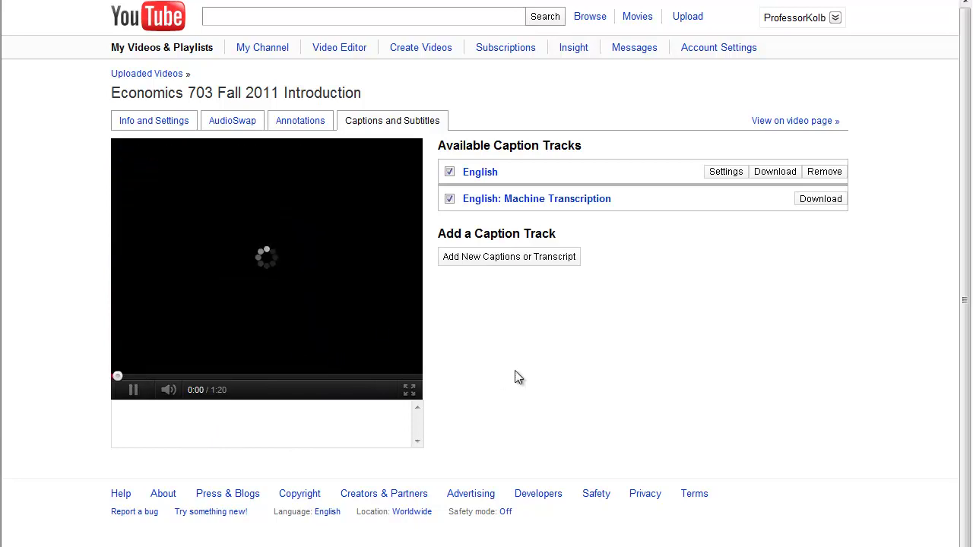
click(357, 391)
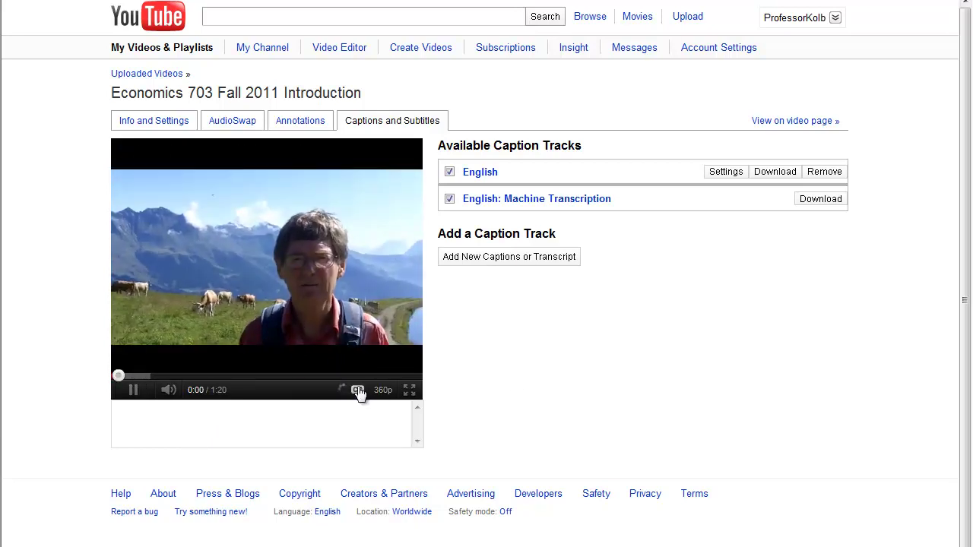